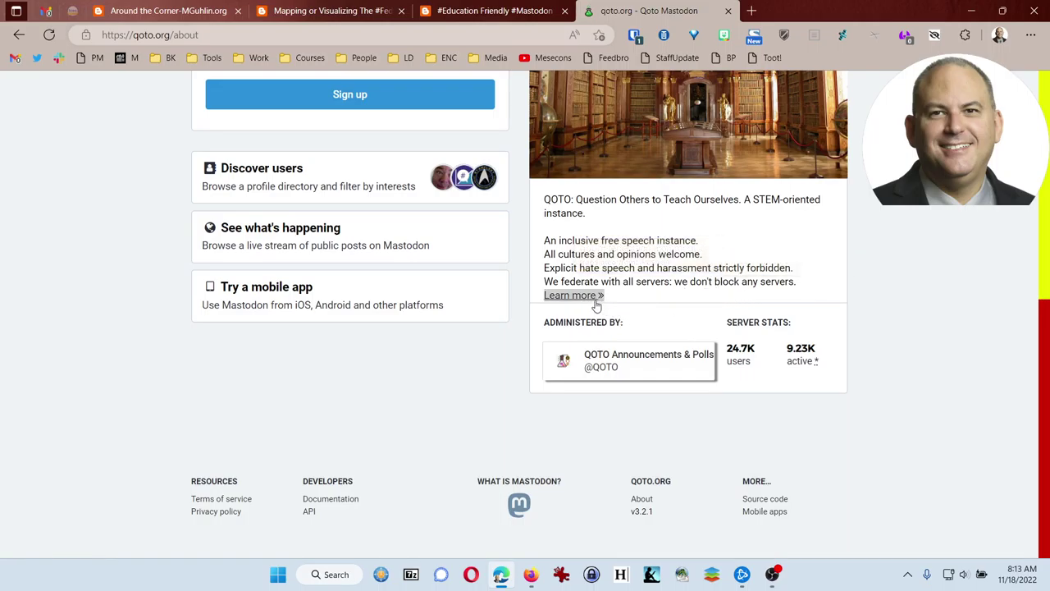
# - Open the "Learn more" page of qoto.org in a new tab and read through its description and services
pyautogui.rightClick(596, 302)
pyautogui.click(663, 195)
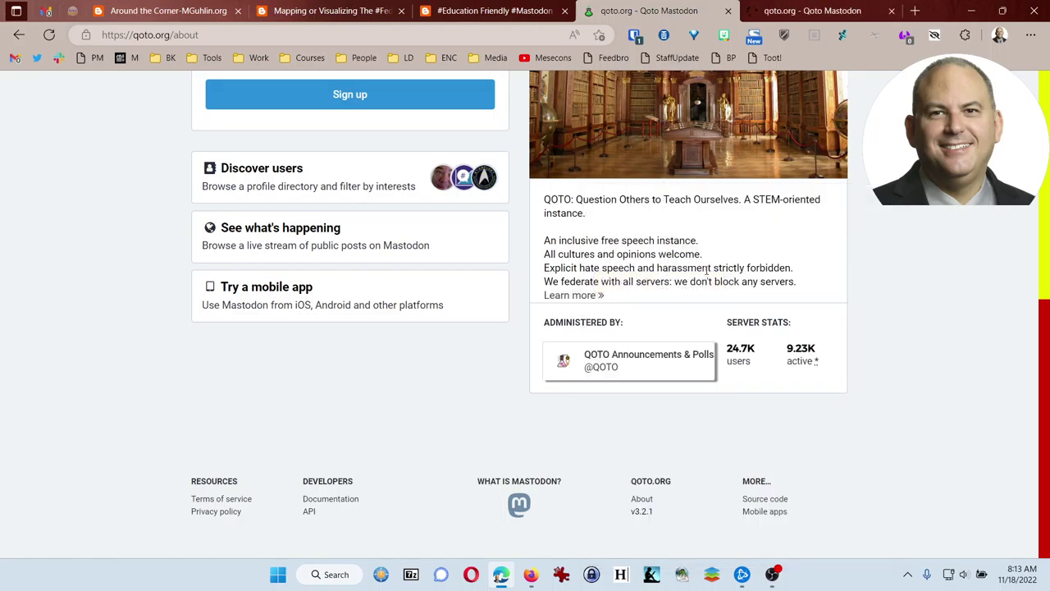
pyautogui.moveTo(719, 280)
pyautogui.click(824, 15)
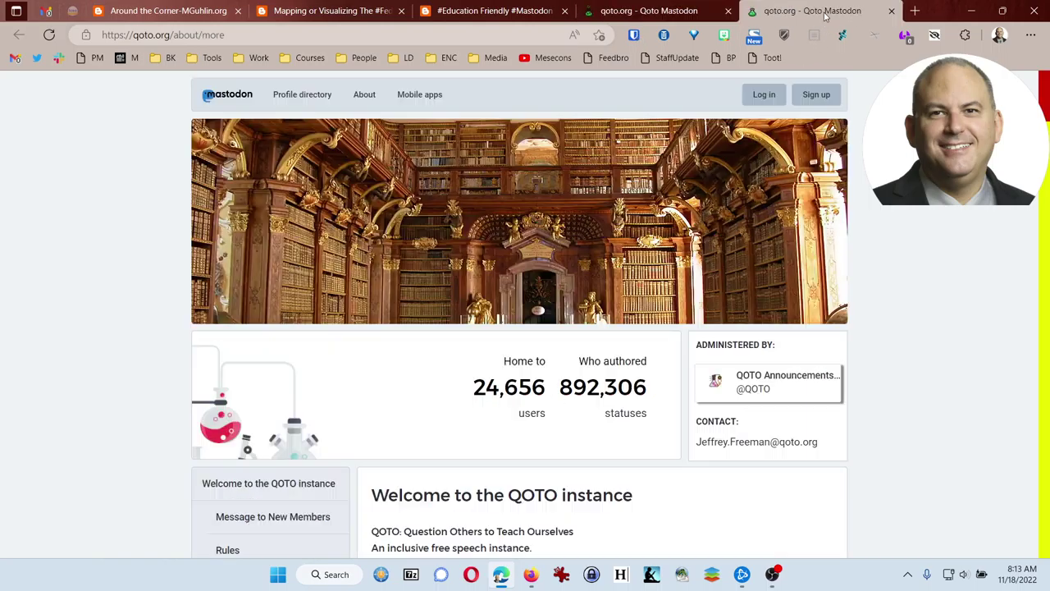
pyautogui.scroll(-5, 8, 421)
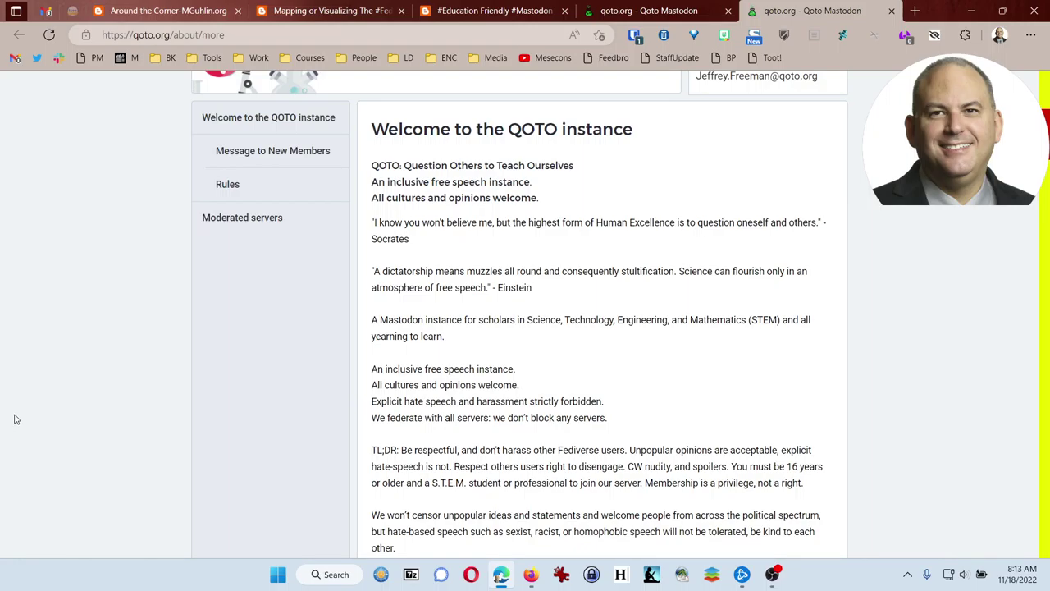
pyautogui.scroll(-3, 14, 419)
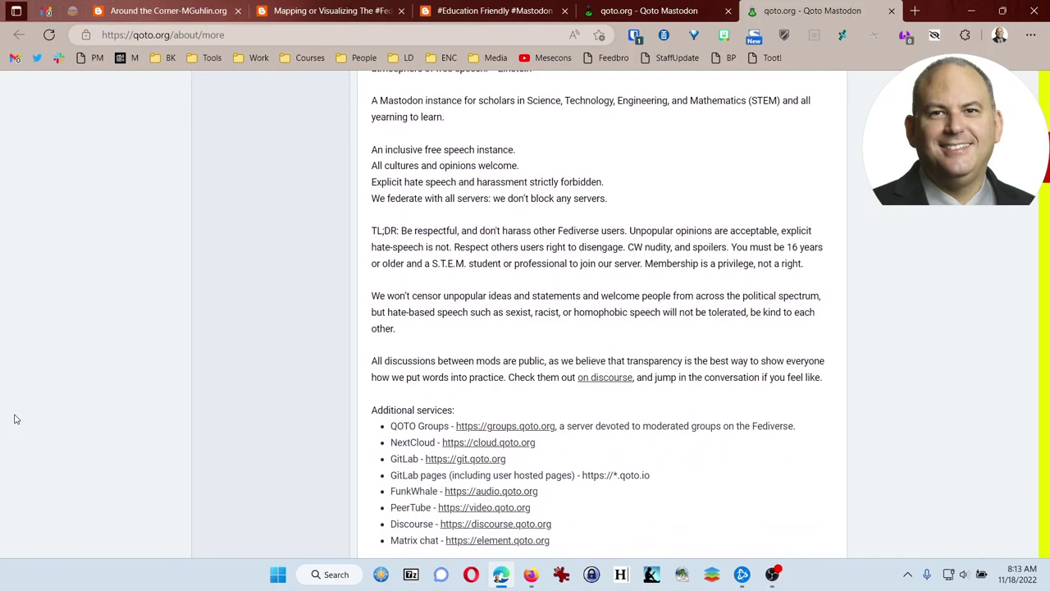
pyautogui.scroll(-1, 13, 419)
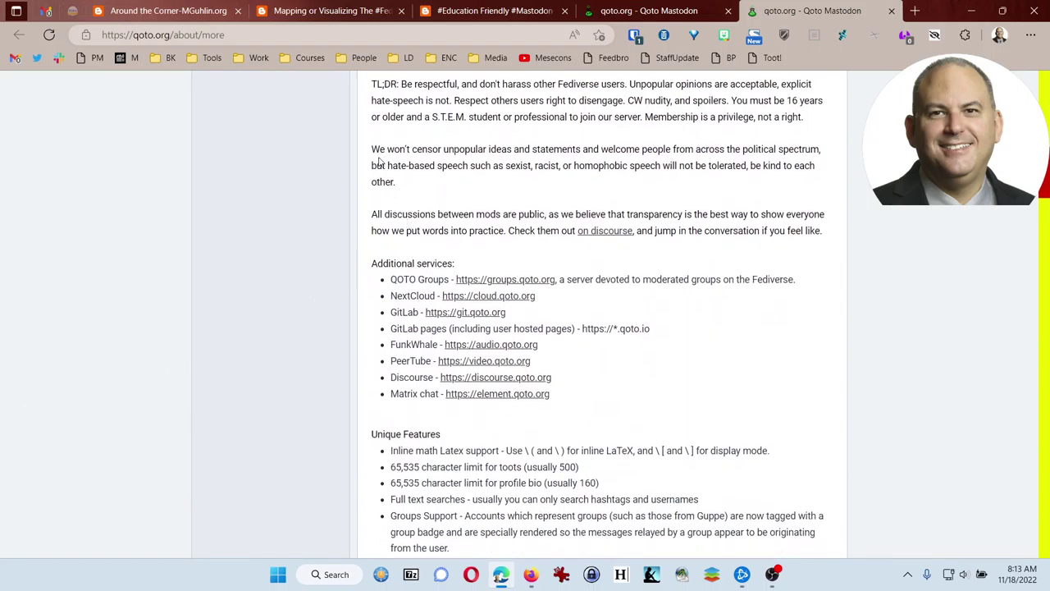
# - Highlight the QOTO passages on not censoring unpopular ideas, on unpopular opinions versus hate speech, and the term "CW"
pyautogui.moveTo(374, 149); pyautogui.dragTo(580, 182)
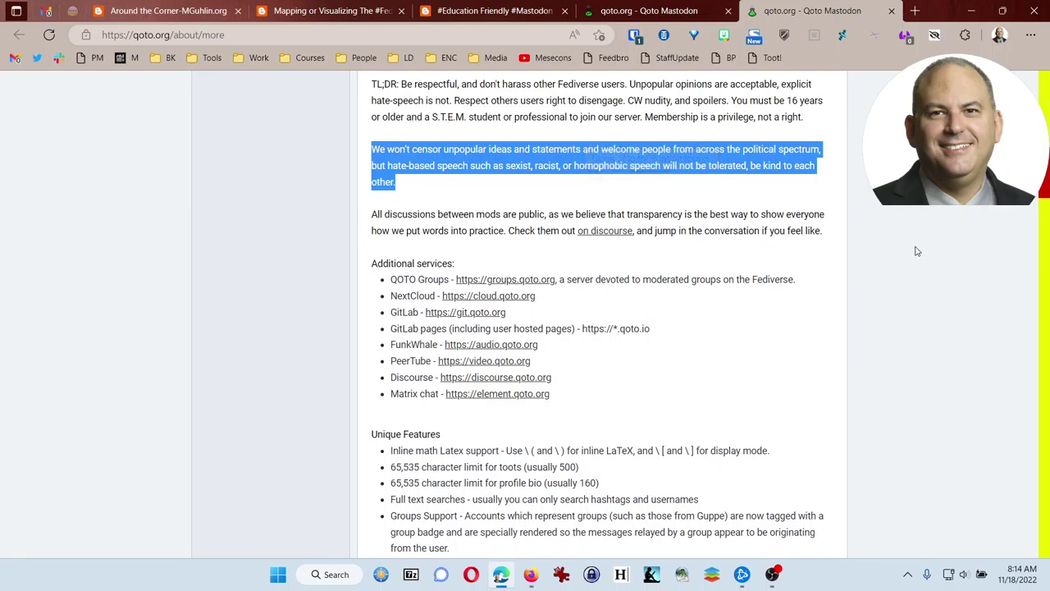
pyautogui.scroll(1, 788, 231)
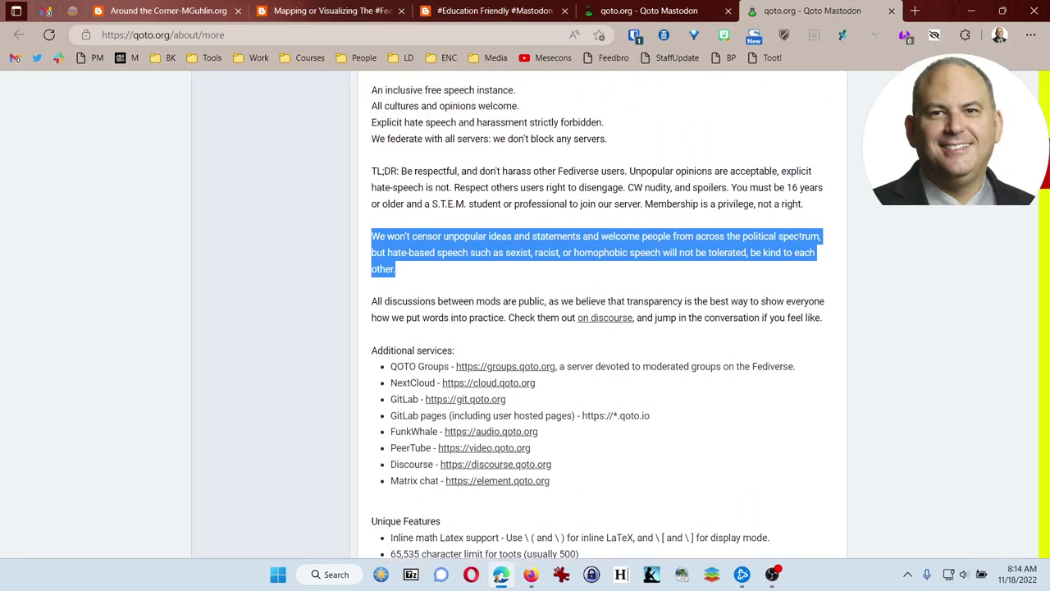
pyautogui.scroll(1, 797, 236)
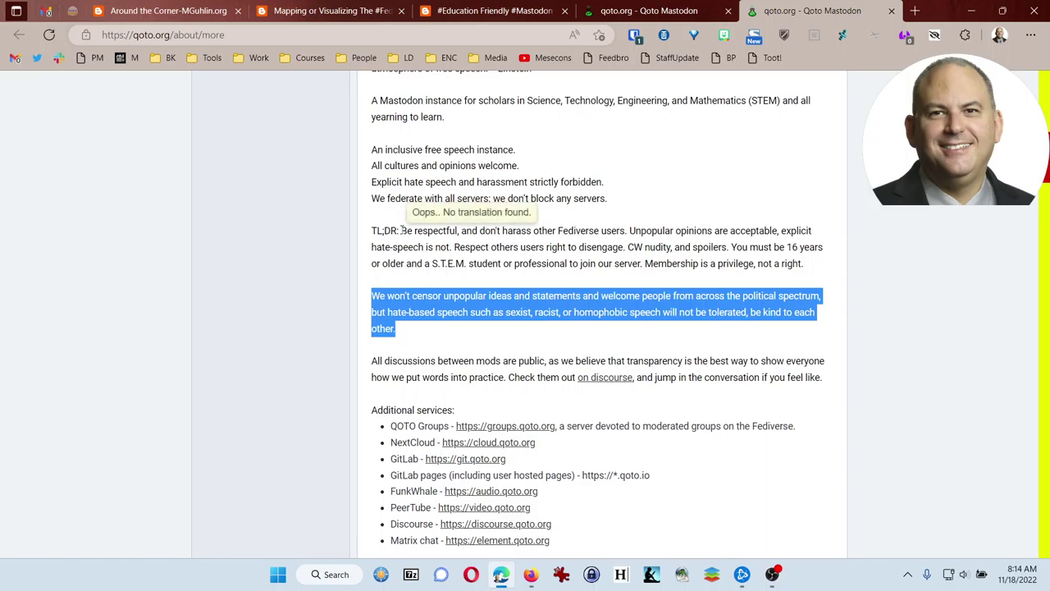
pyautogui.moveTo(628, 230); pyautogui.dragTo(452, 252)
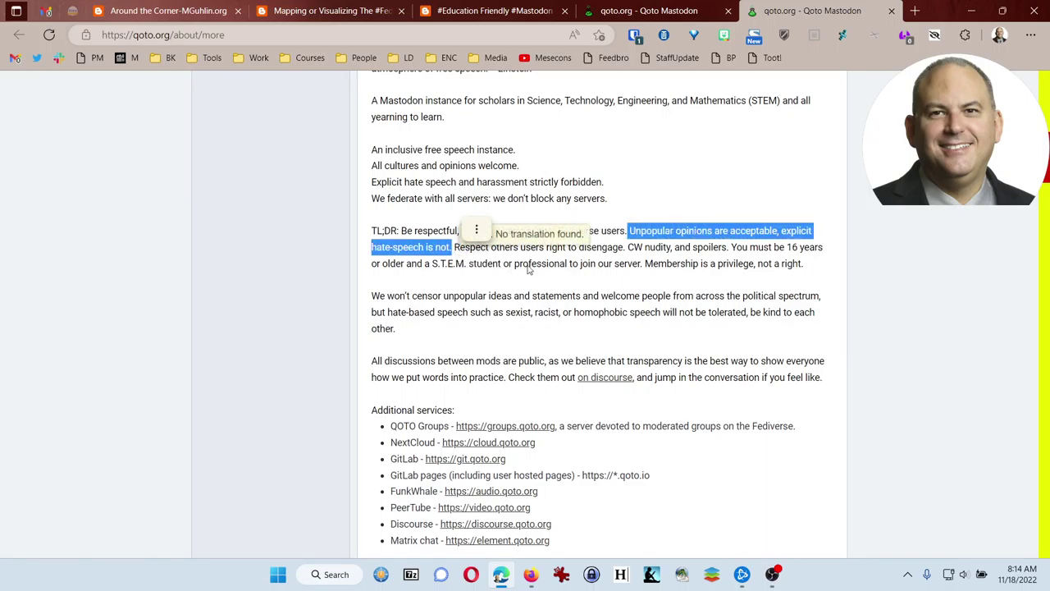
pyautogui.moveTo(626, 246); pyautogui.dragTo(644, 247)
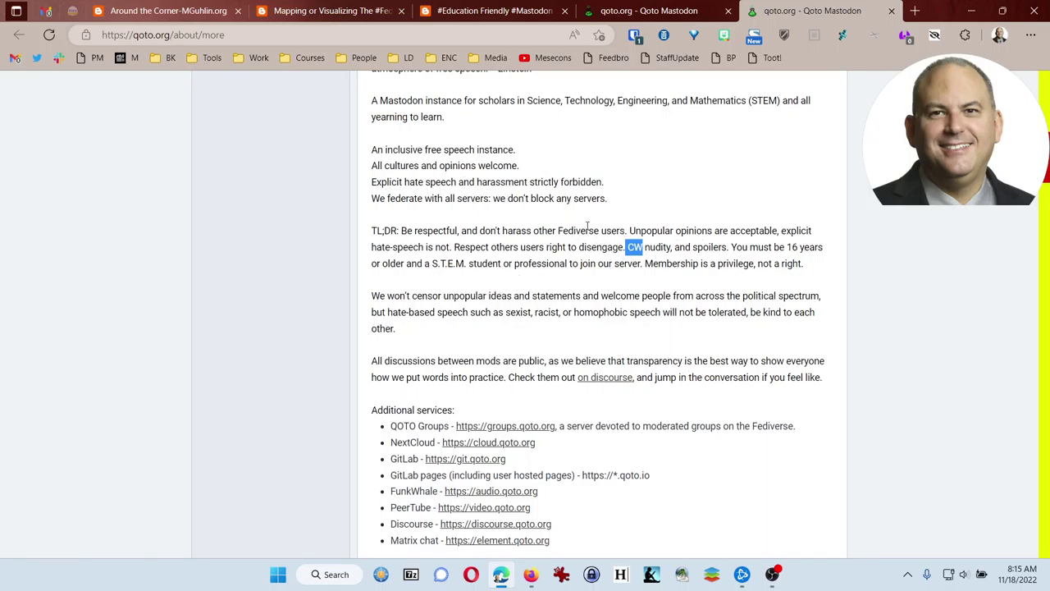
# - Open mastodon.education in a new tab from the blog's list of education-focused instances and read its full About page
pyautogui.click(484, 11)
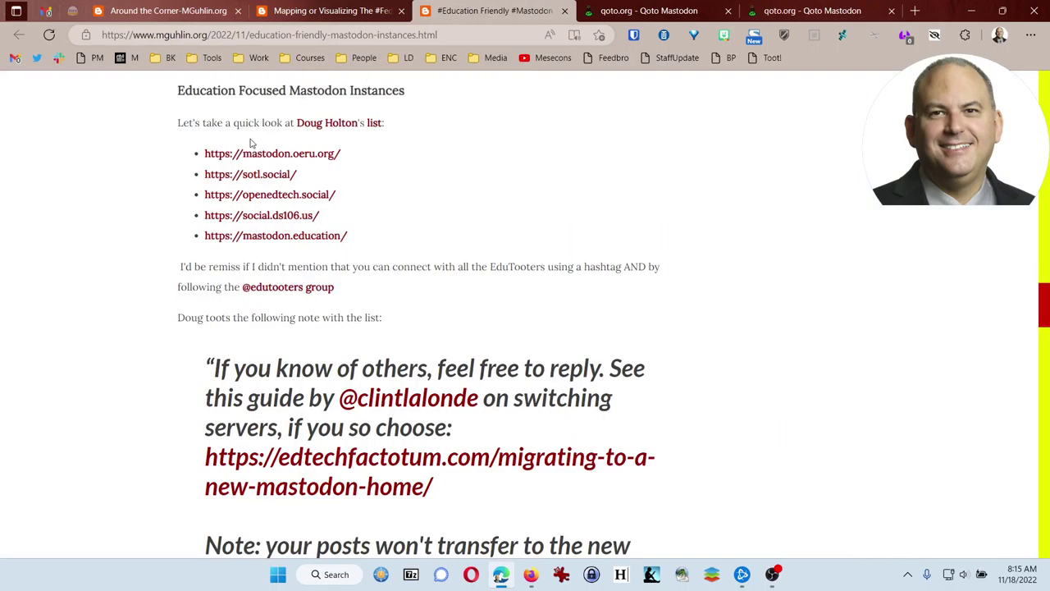
pyautogui.rightClick(279, 235)
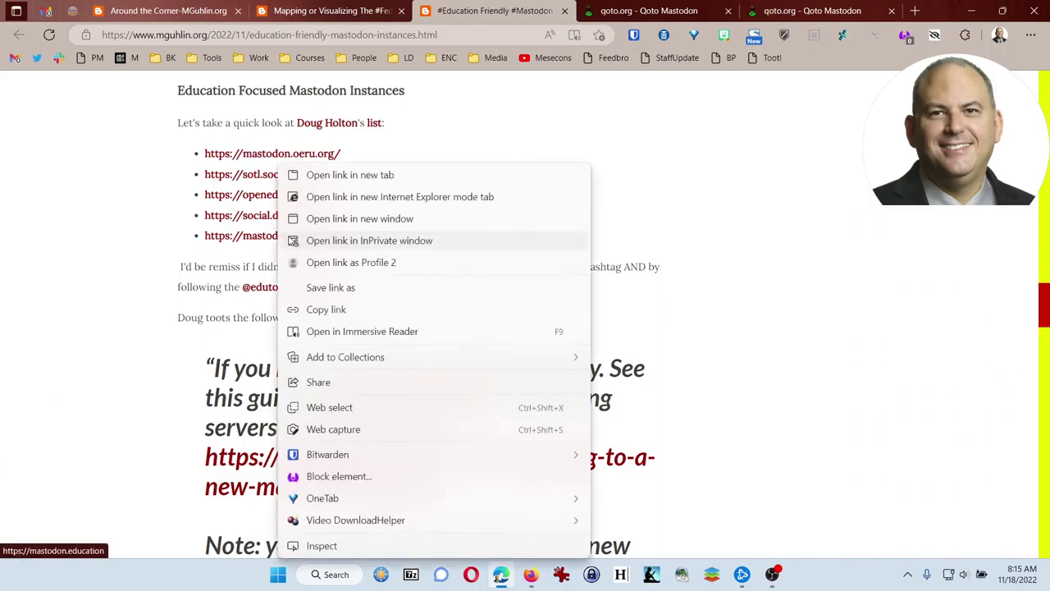
pyautogui.click(350, 175)
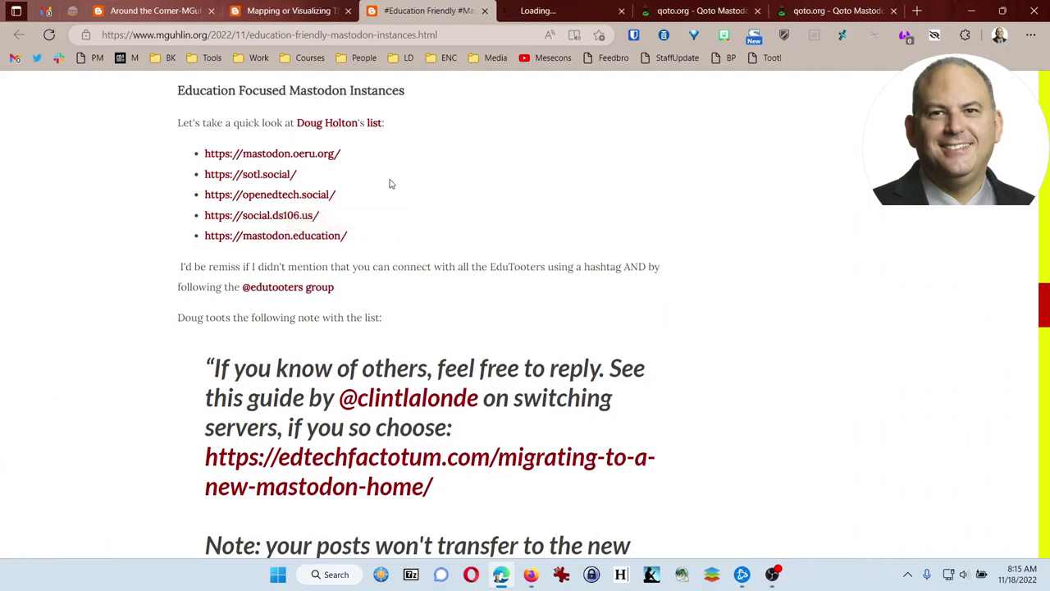
pyautogui.click(565, 11)
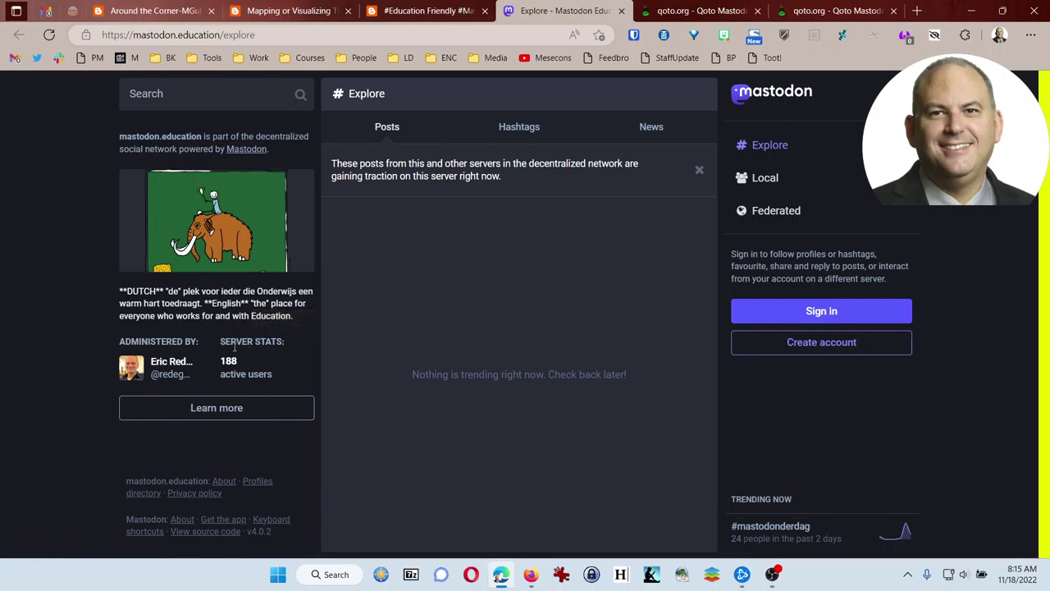
pyautogui.click(220, 410)
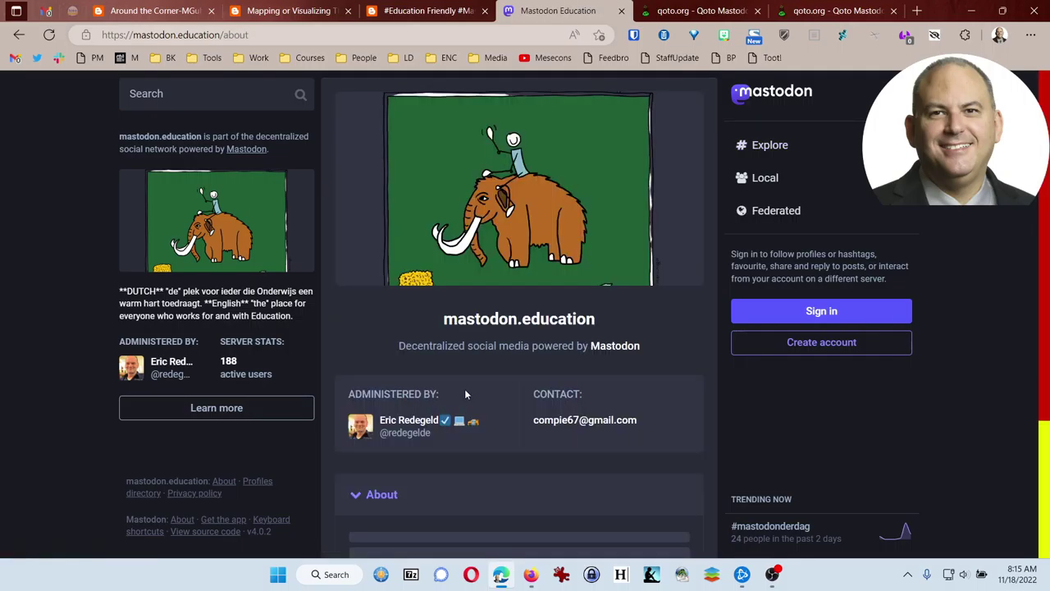
pyautogui.scroll(-3, 441, 380)
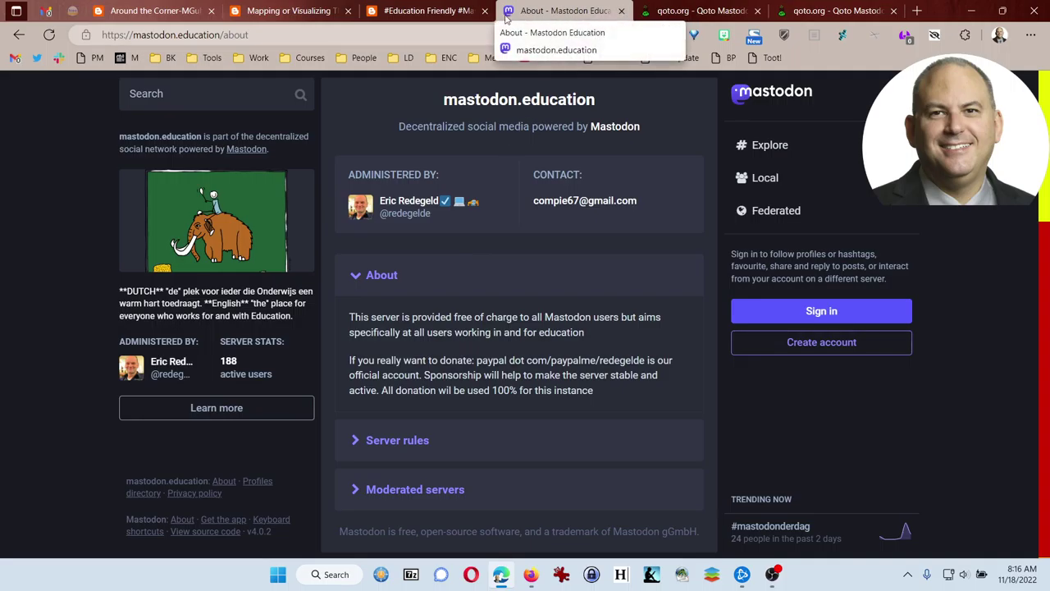
# - Open sotl.social in a new tab from the blog's instance list and read its full About page
pyautogui.click(453, 11)
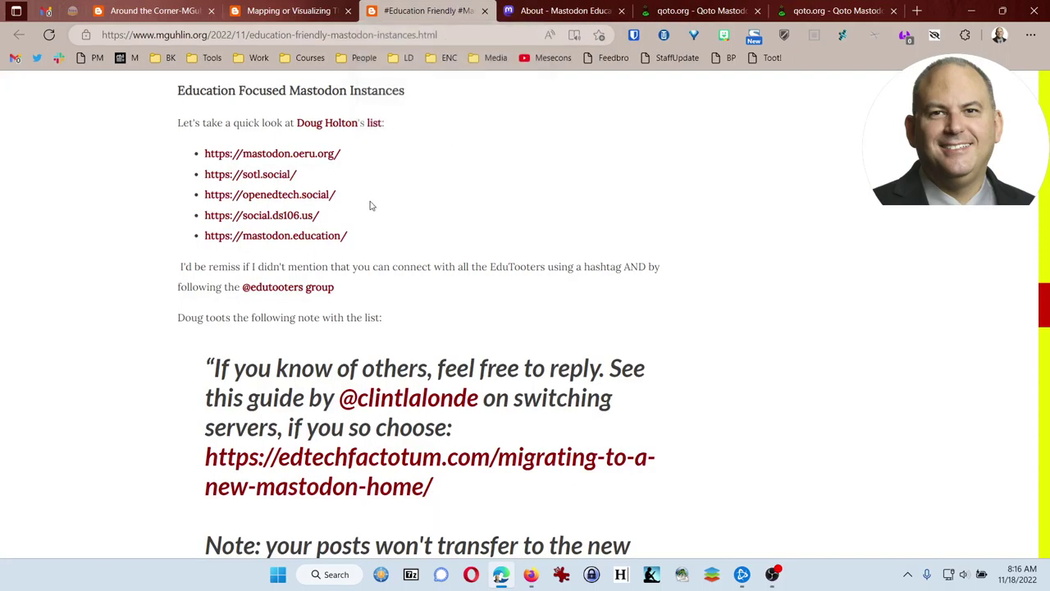
pyautogui.rightClick(278, 178)
pyautogui.click(302, 175)
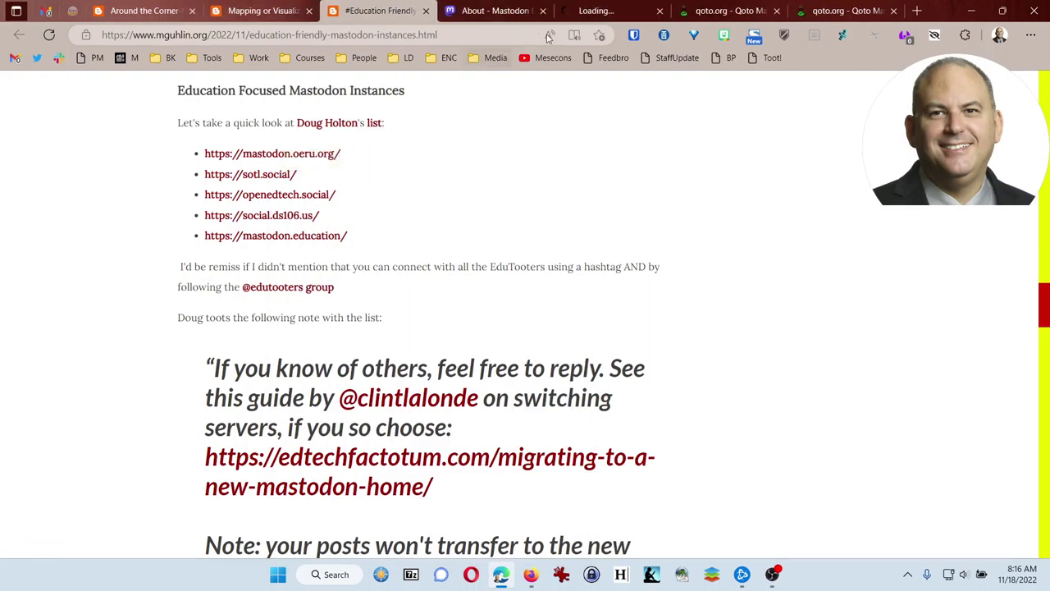
pyautogui.click(604, 13)
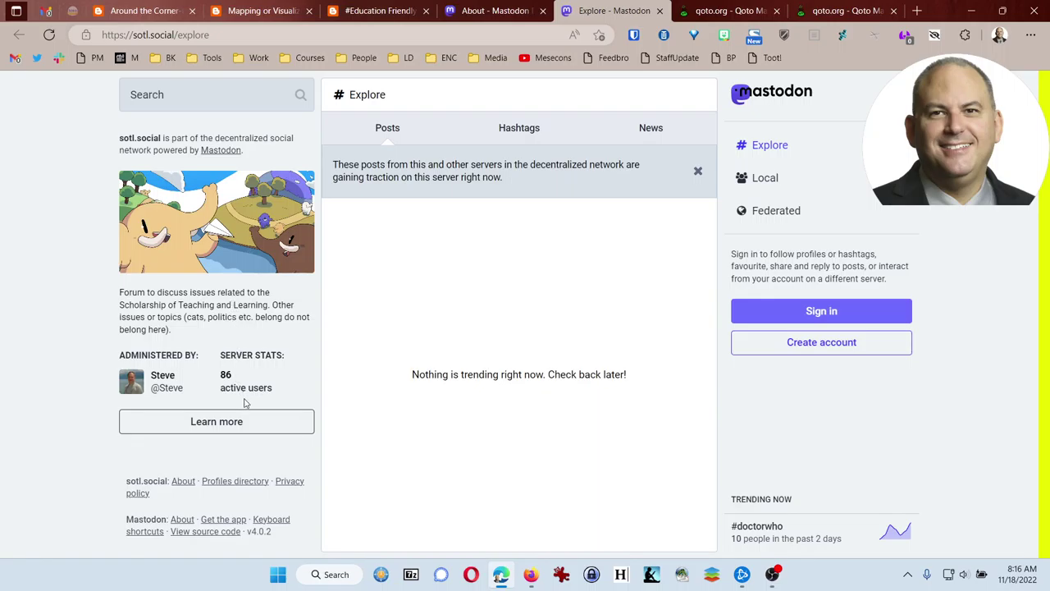
pyautogui.click(228, 422)
pyautogui.scroll(-2, 381, 355)
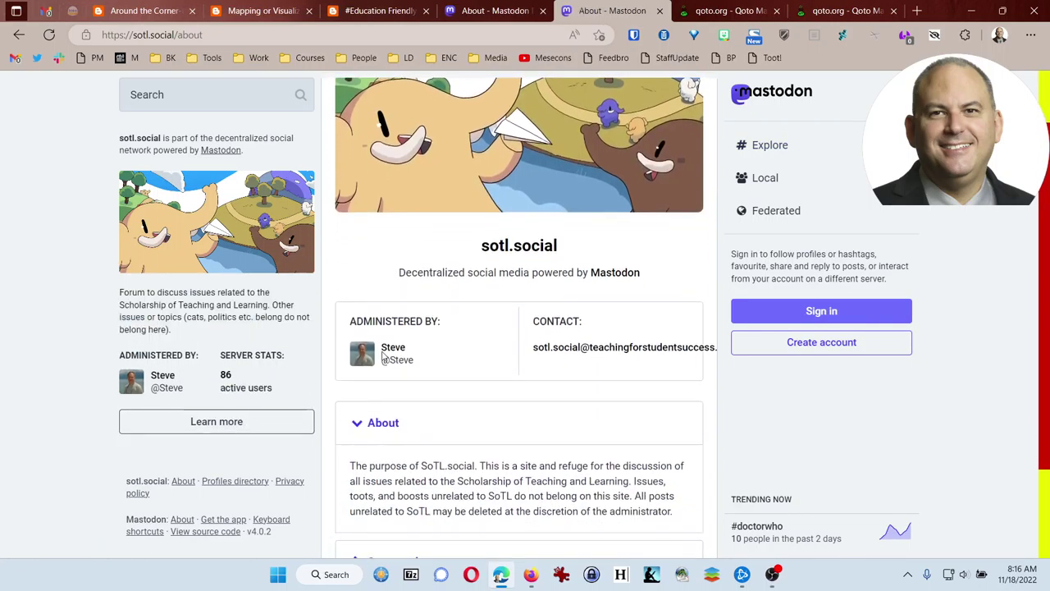
pyautogui.scroll(-1, 382, 351)
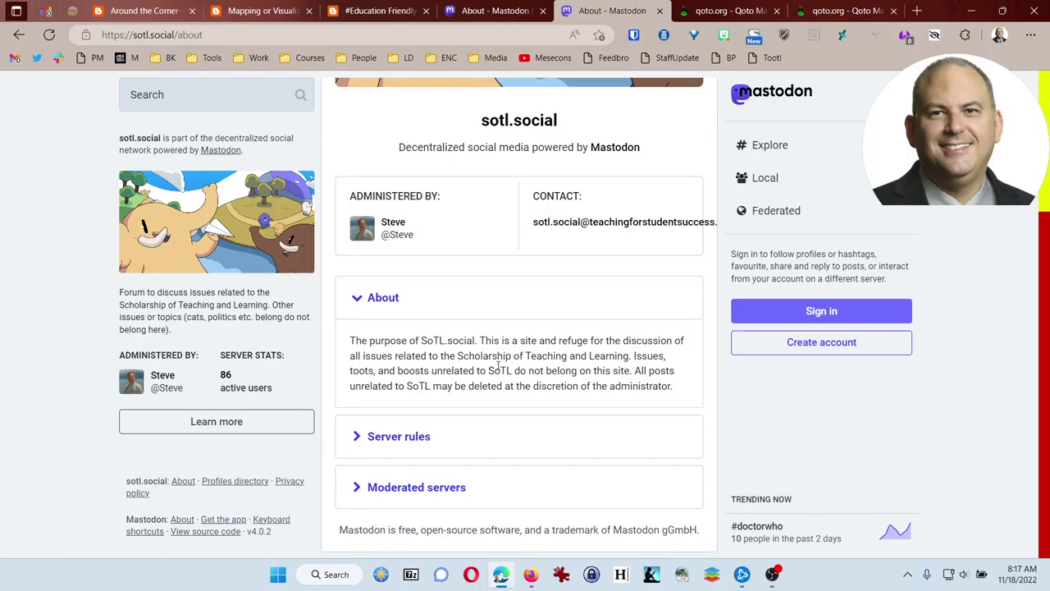
# - Expand the server rules and moderated servers sections of sotl.social and review them
pyautogui.moveTo(501, 364); pyautogui.dragTo(534, 370)
pyautogui.click(354, 439)
pyautogui.scroll(-2, 354, 439)
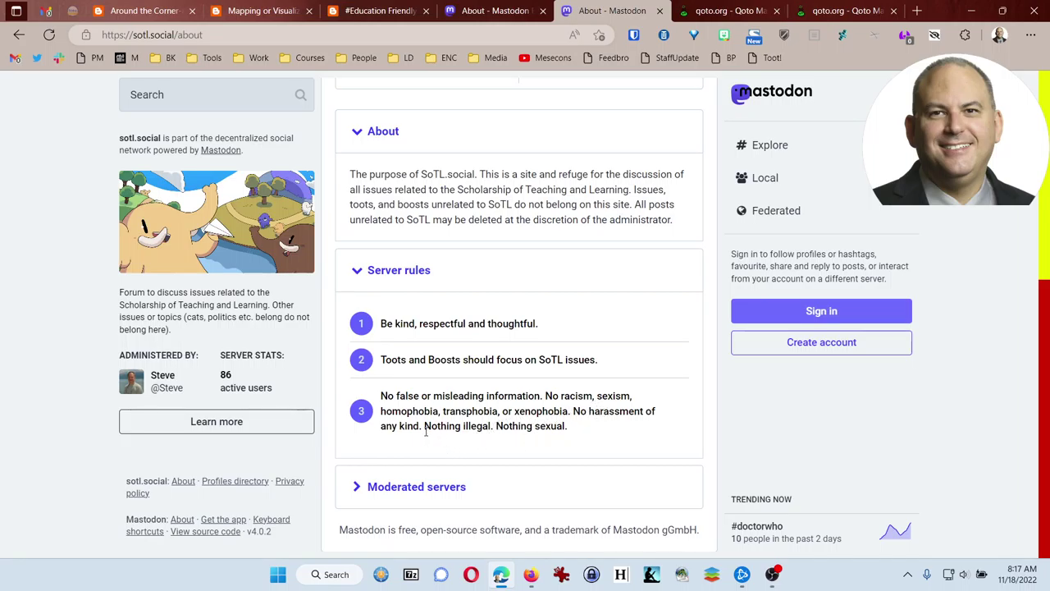
pyautogui.click(354, 489)
pyautogui.scroll(-1, 416, 450)
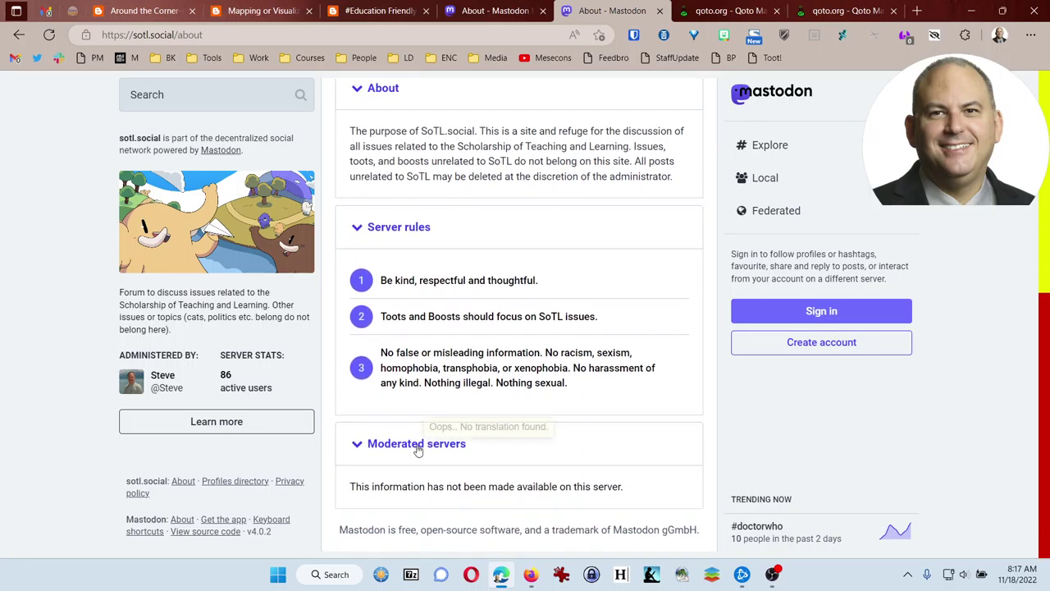
pyautogui.scroll(5, 419, 450)
pyautogui.scroll(1, 418, 450)
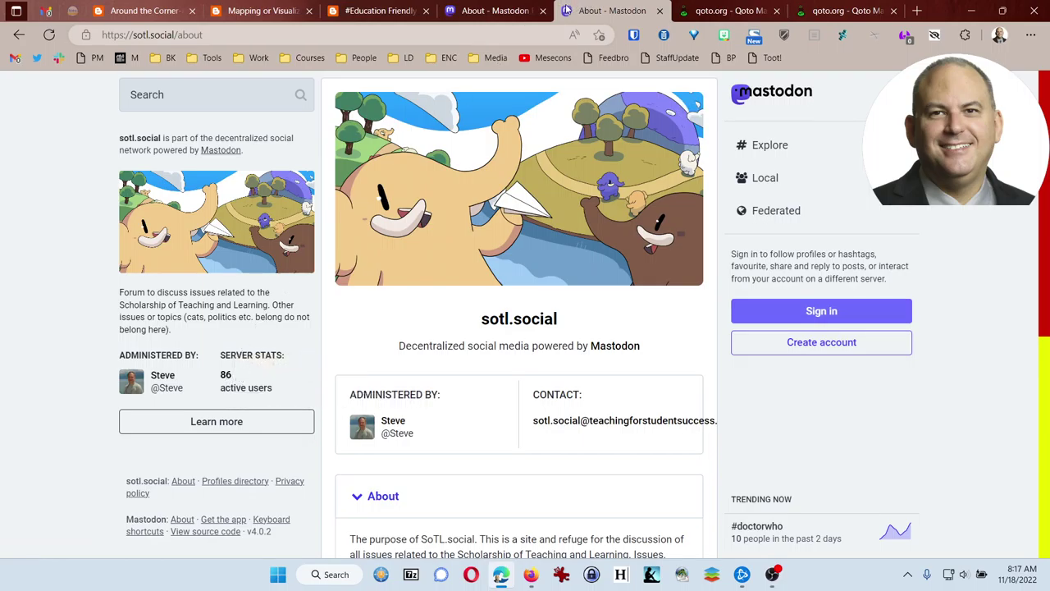
# - On the qoto.org sign-up form, agree to the server rules and complete the human verification by selecting the dragonfly images
pyautogui.moveTo(475, 16)
pyautogui.click(742, 12)
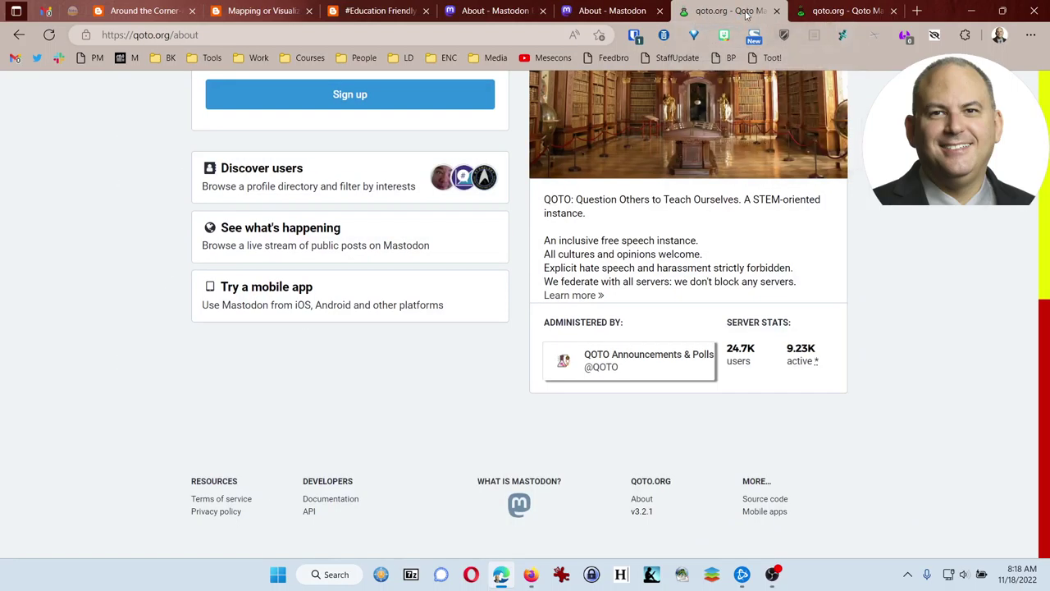
pyautogui.scroll(5, 476, 282)
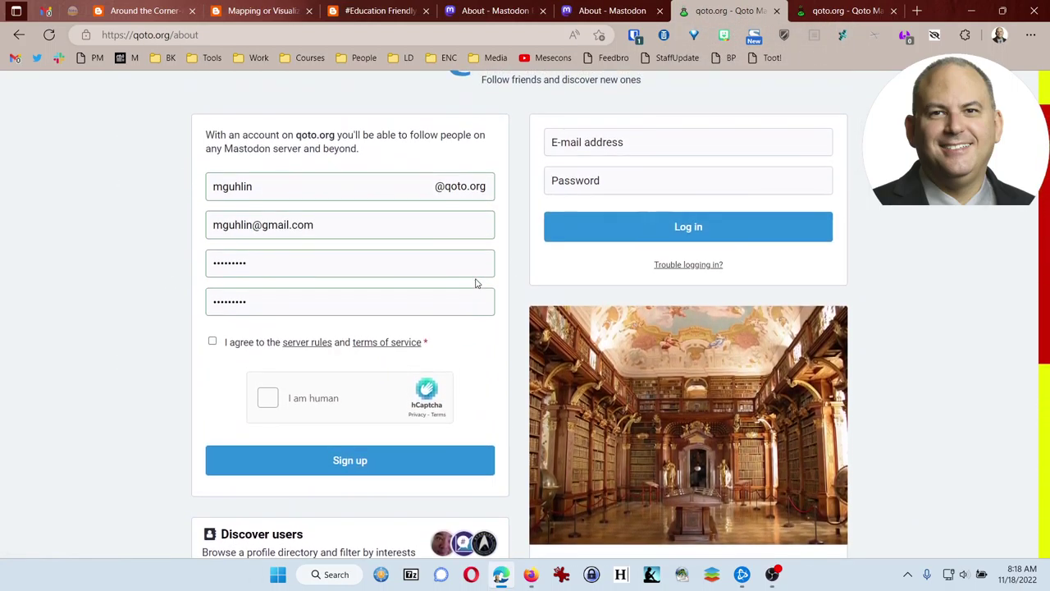
pyautogui.scroll(1, 476, 283)
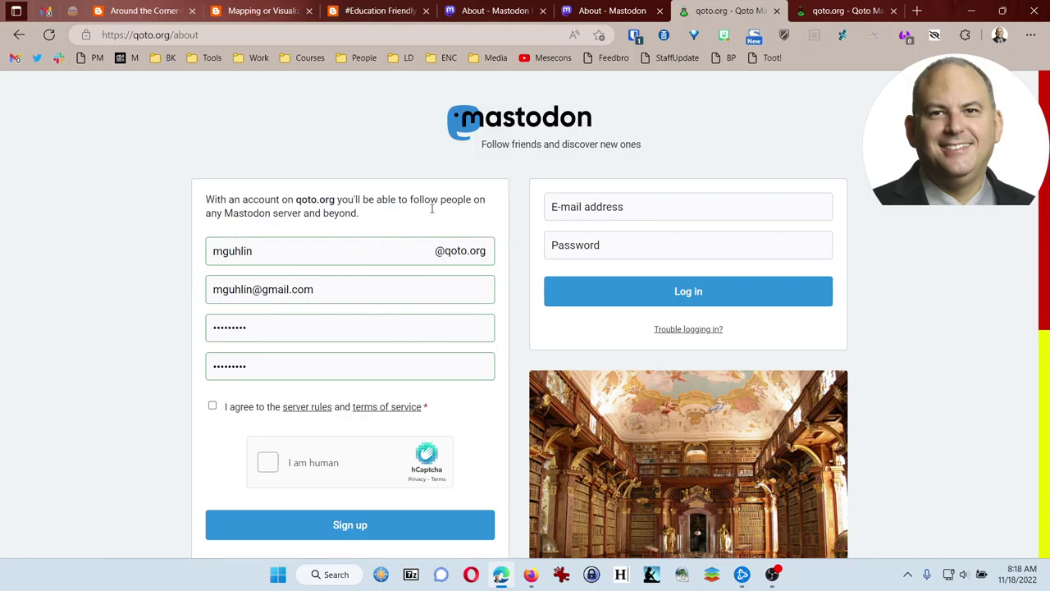
pyautogui.click(212, 407)
pyautogui.click(268, 463)
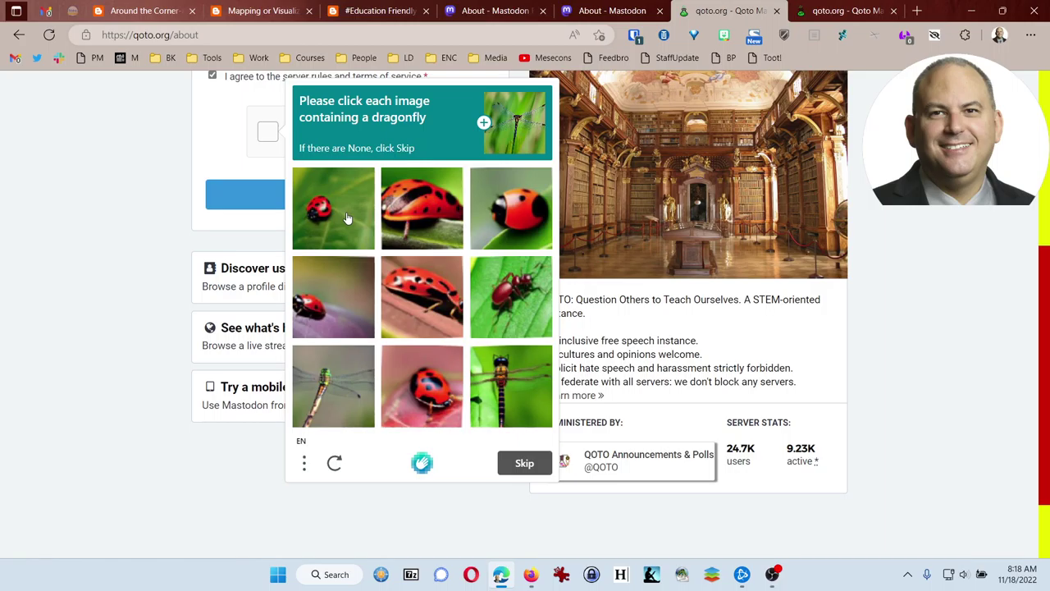
pyautogui.click(332, 376)
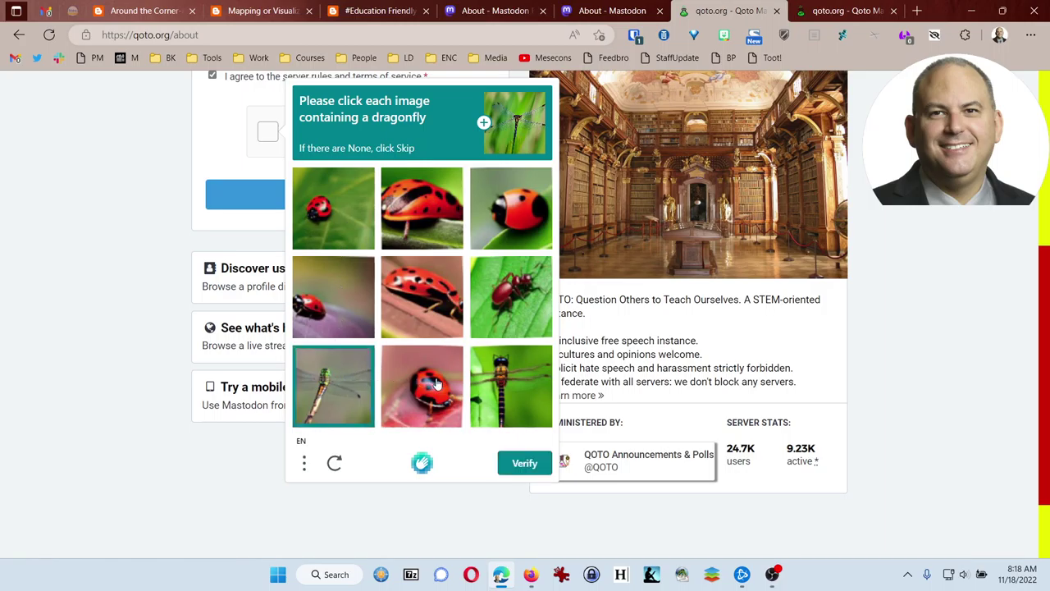
pyautogui.click(501, 379)
pyautogui.click(533, 464)
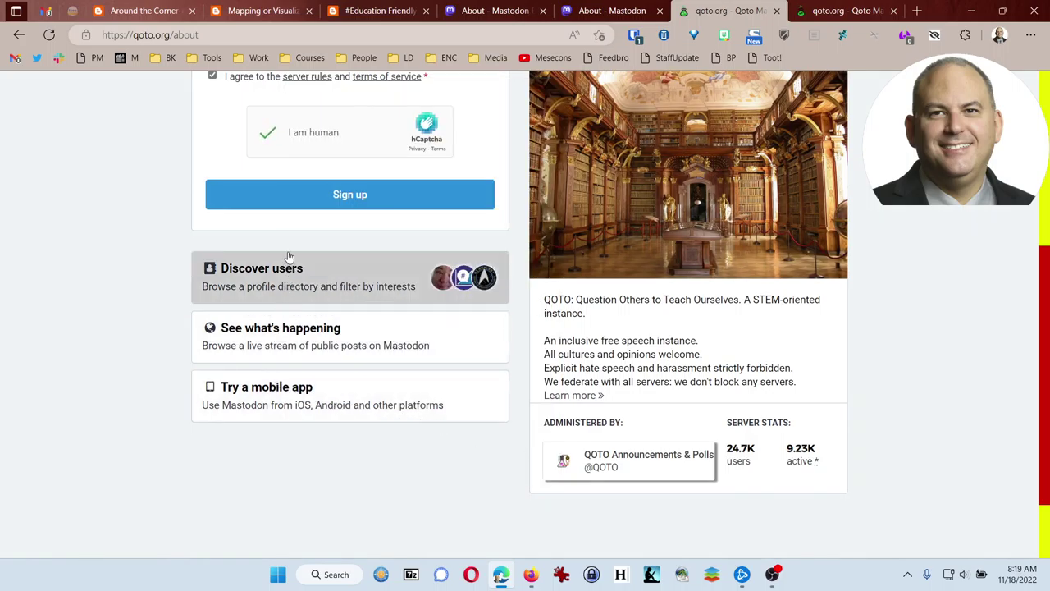
# - Check the completed qoto.org registration form and submit it to sign up
pyautogui.scroll(1, 157, 260)
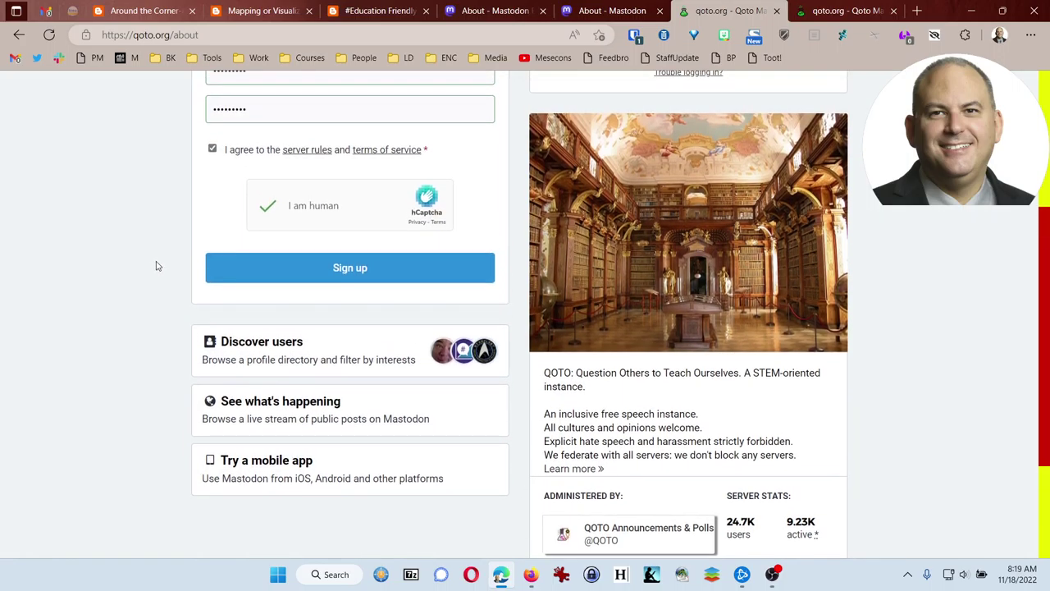
pyautogui.scroll(1, 296, 262)
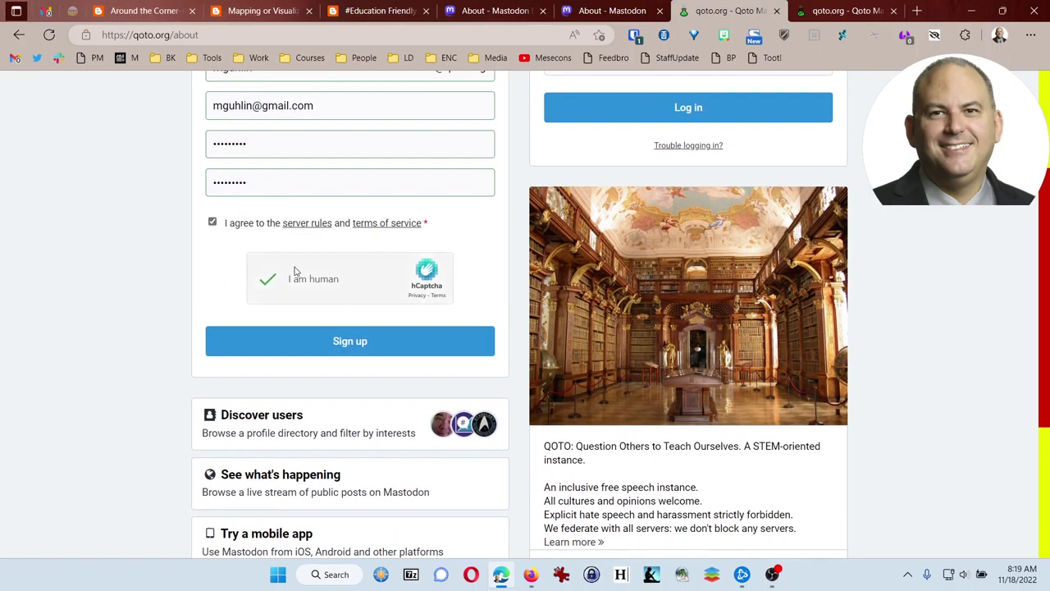
pyautogui.click(349, 340)
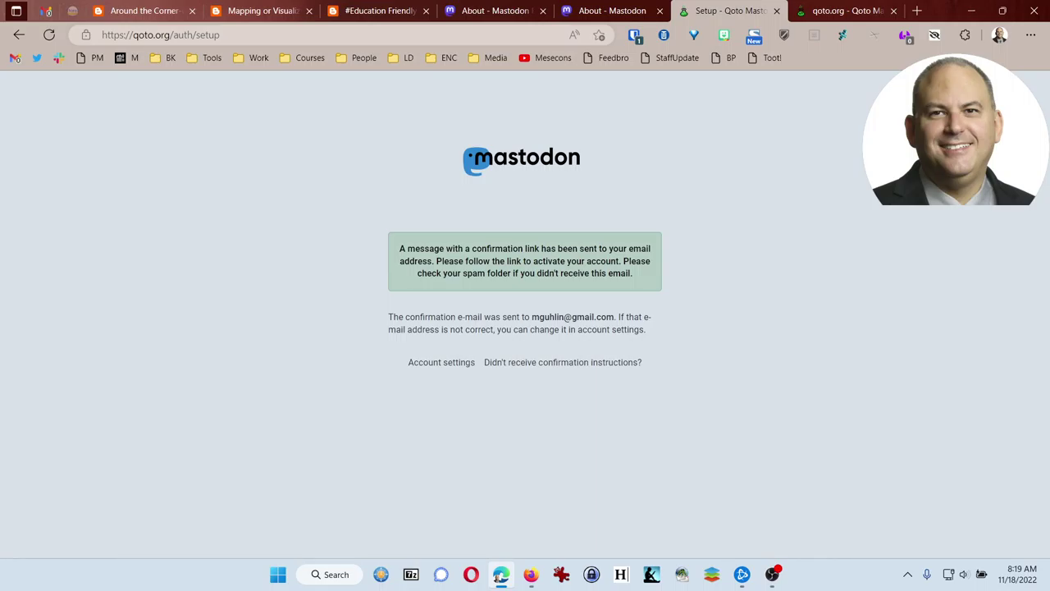
# - Open the qoto.org confirmation message in Gmail, always allow images from its sender, and verify the account's email address
pyautogui.hotkey('alt', 'Tab')
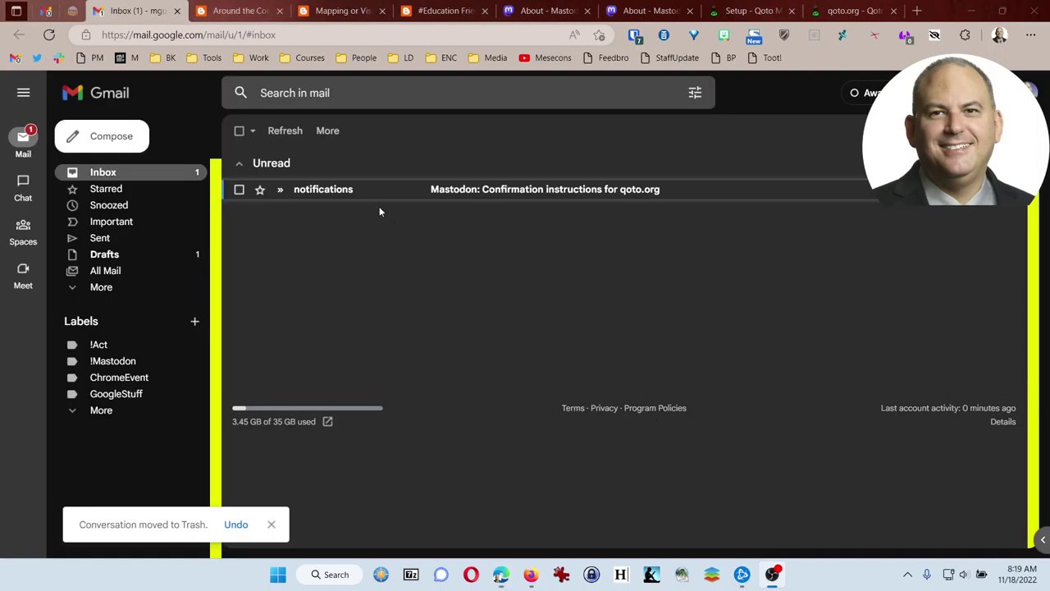
pyautogui.click(356, 205)
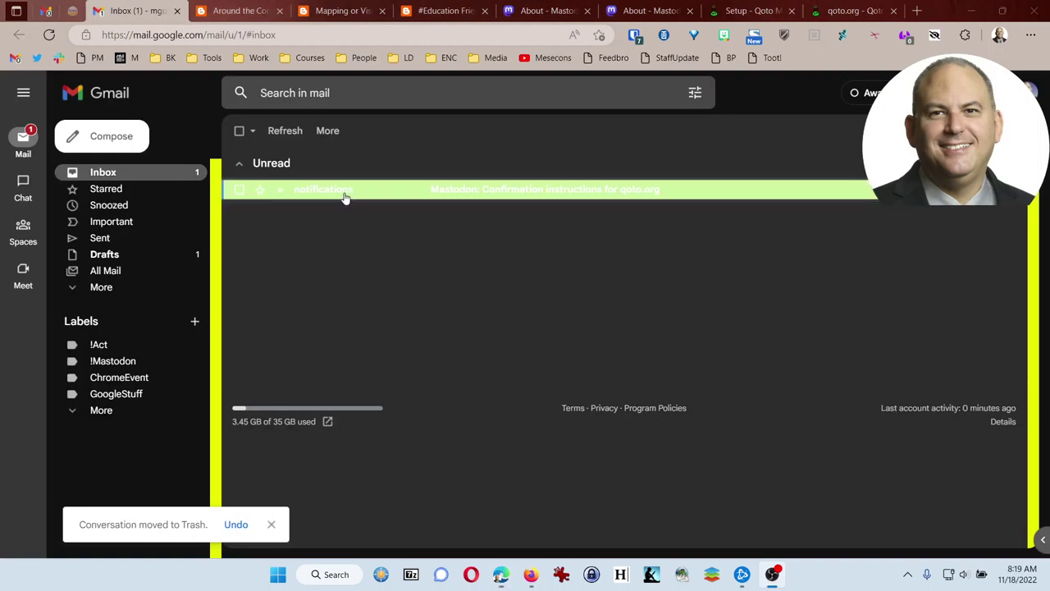
pyautogui.moveTo(345, 197)
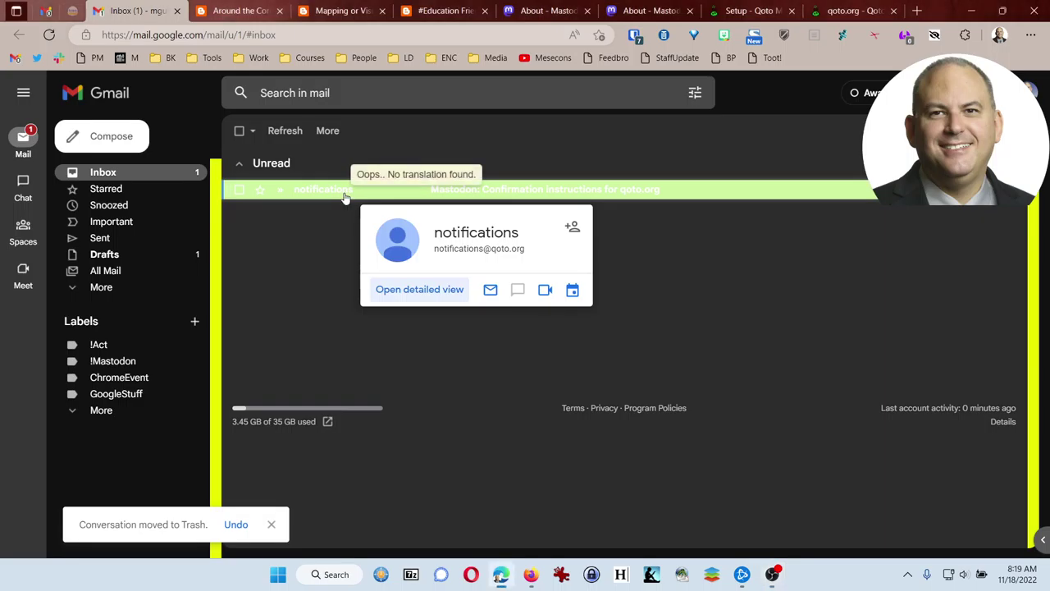
pyautogui.click(346, 199)
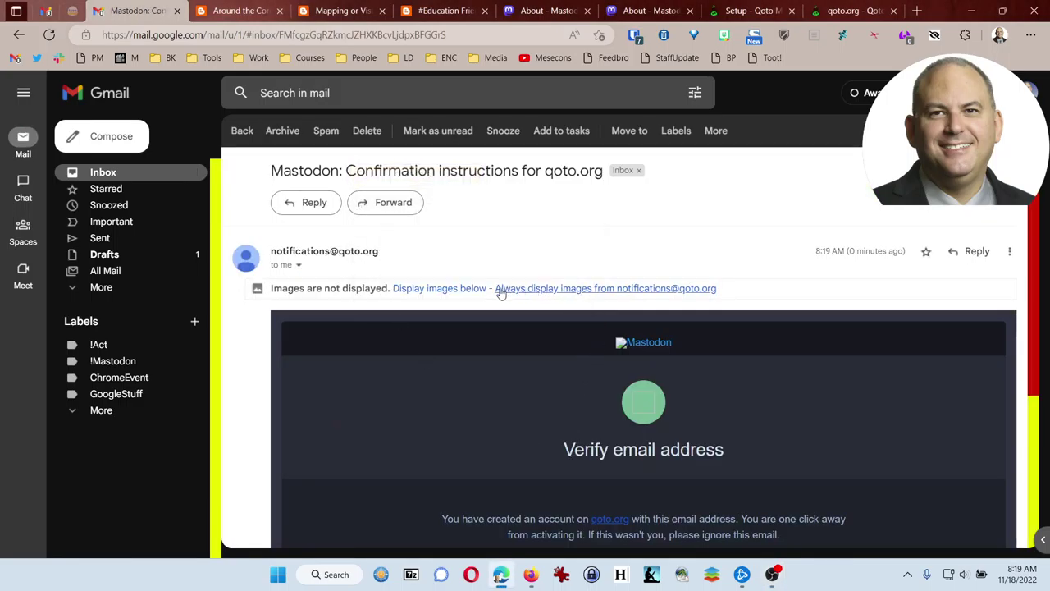
pyautogui.click(517, 290)
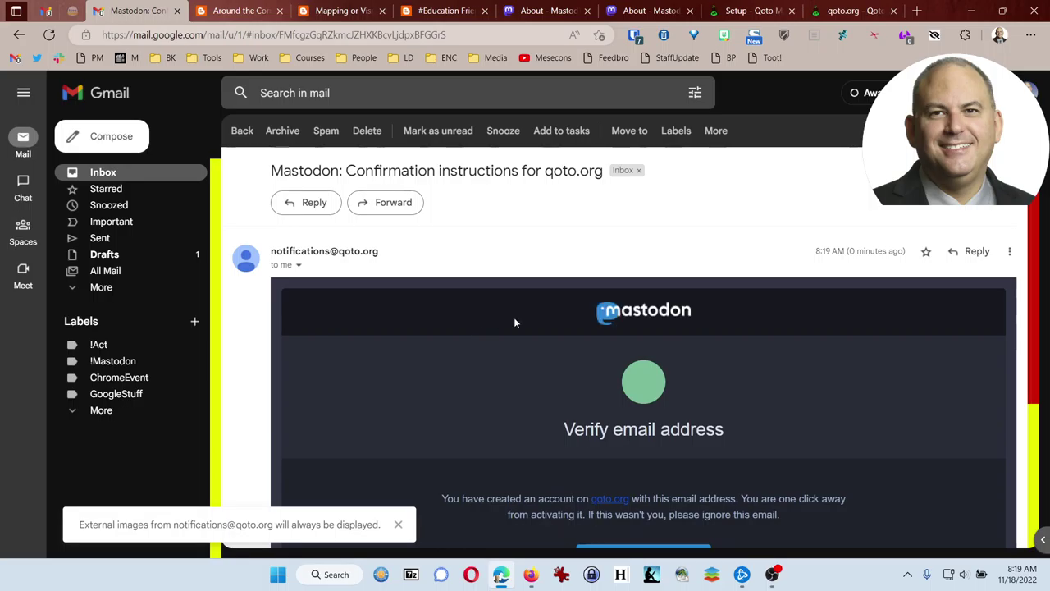
pyautogui.scroll(-3, 517, 316)
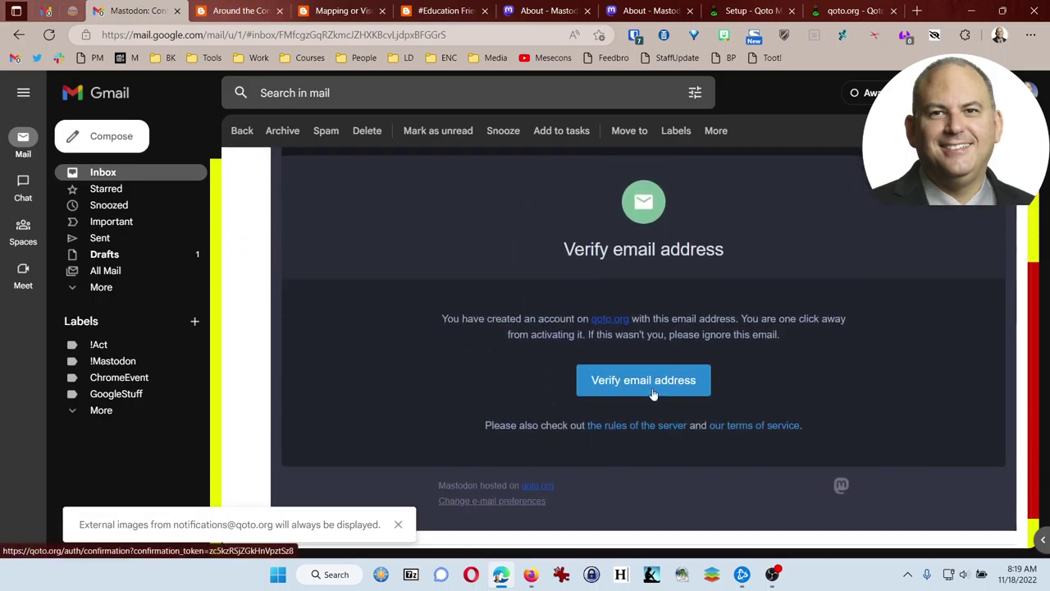
pyautogui.click(652, 390)
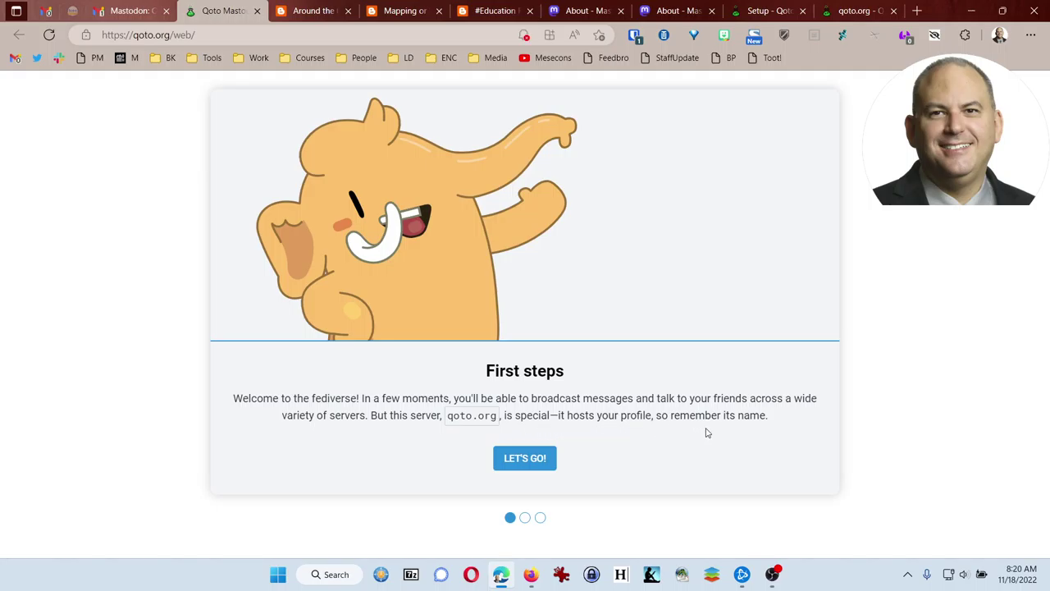
# - Go through qoto.org's welcome tutorial on timelines and on replying, boosting and favouriting, and finish it to reach the home timeline
pyautogui.click(519, 461)
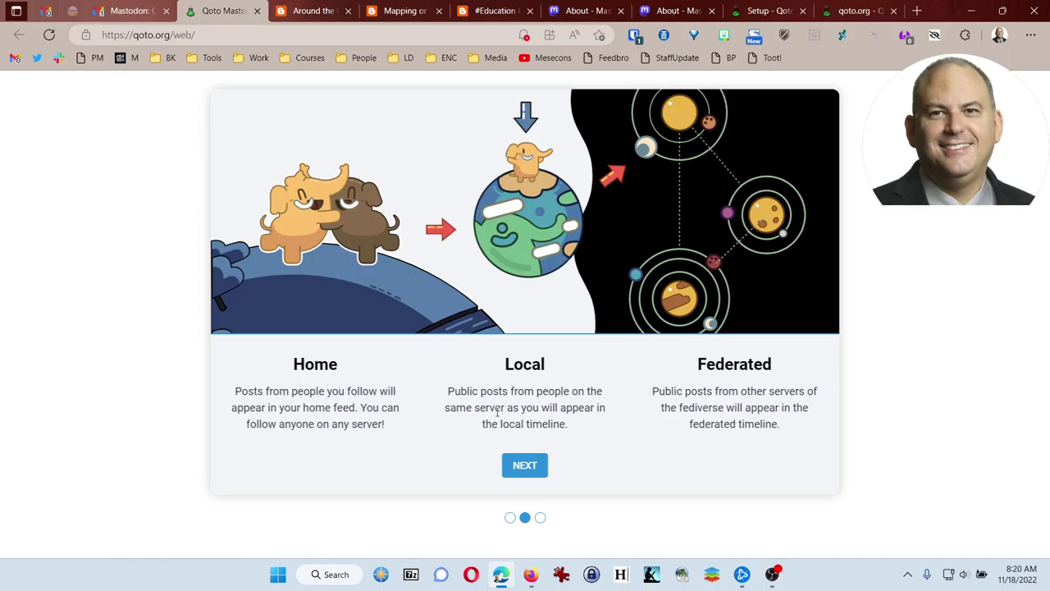
pyautogui.moveTo(497, 412)
pyautogui.click(518, 472)
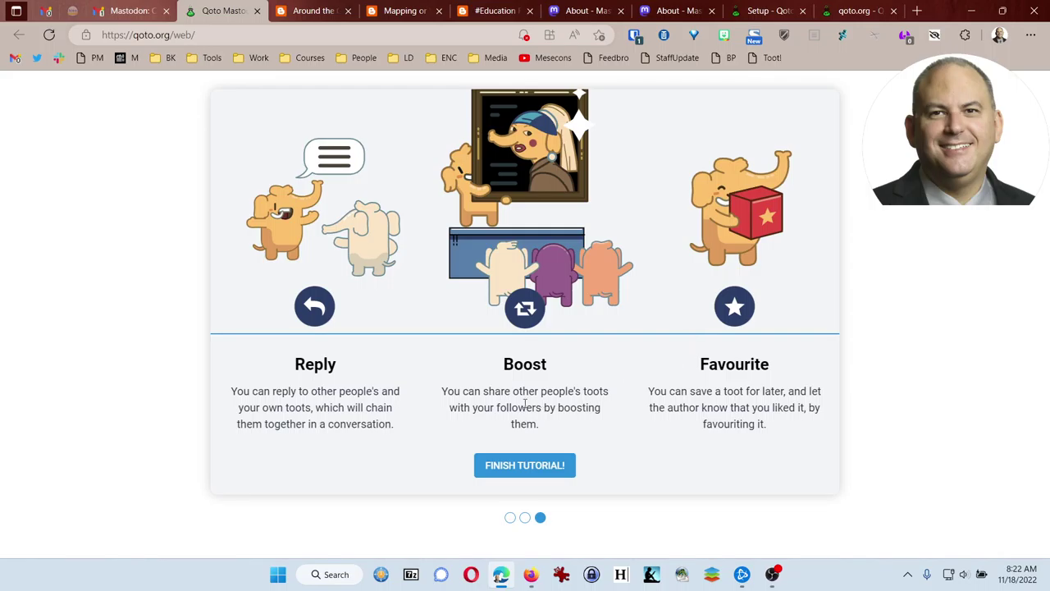
pyautogui.moveTo(533, 386)
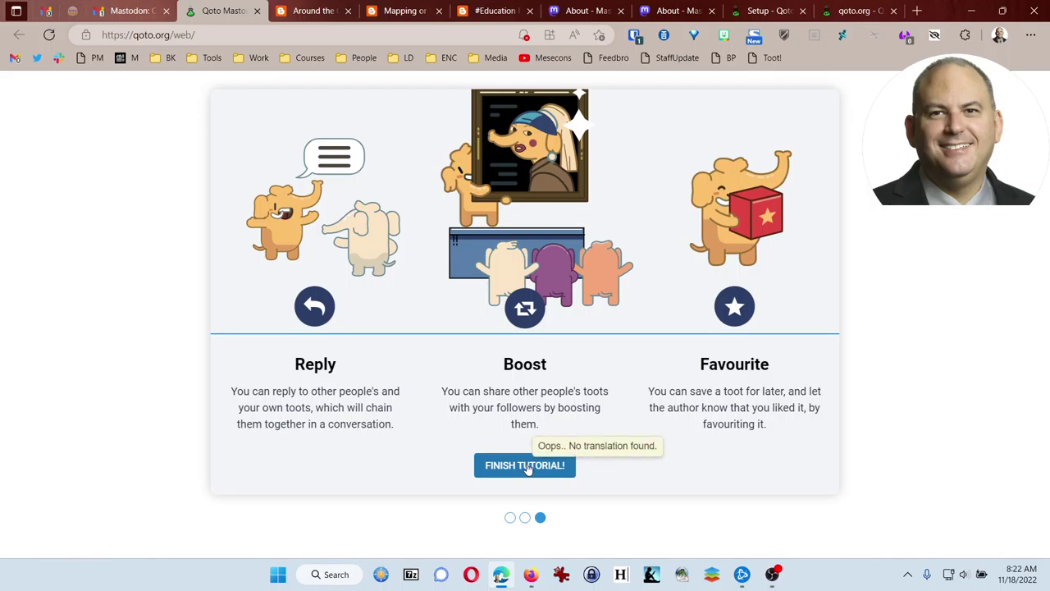
pyautogui.click(528, 468)
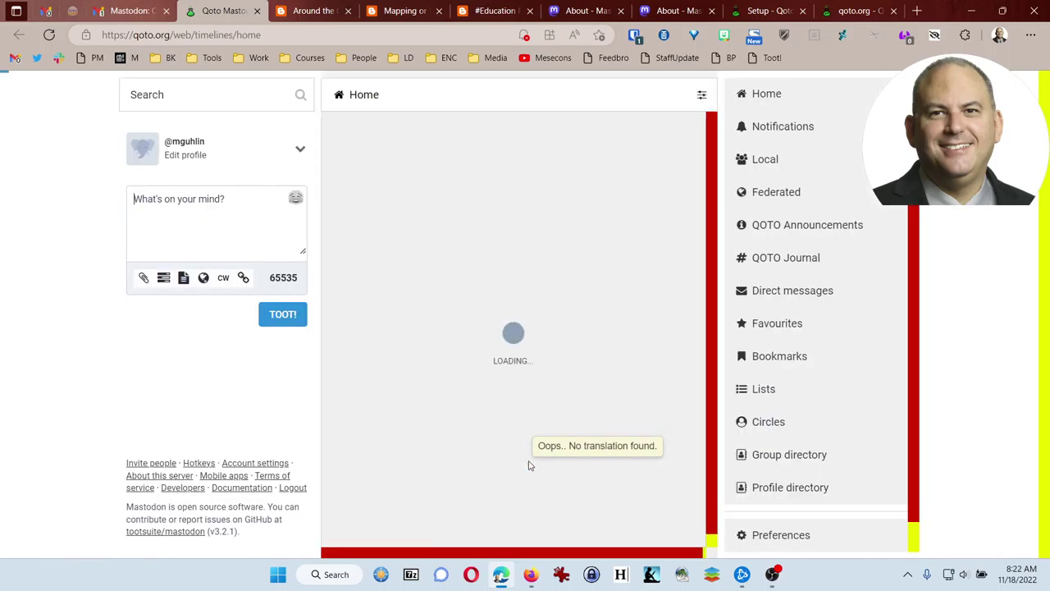